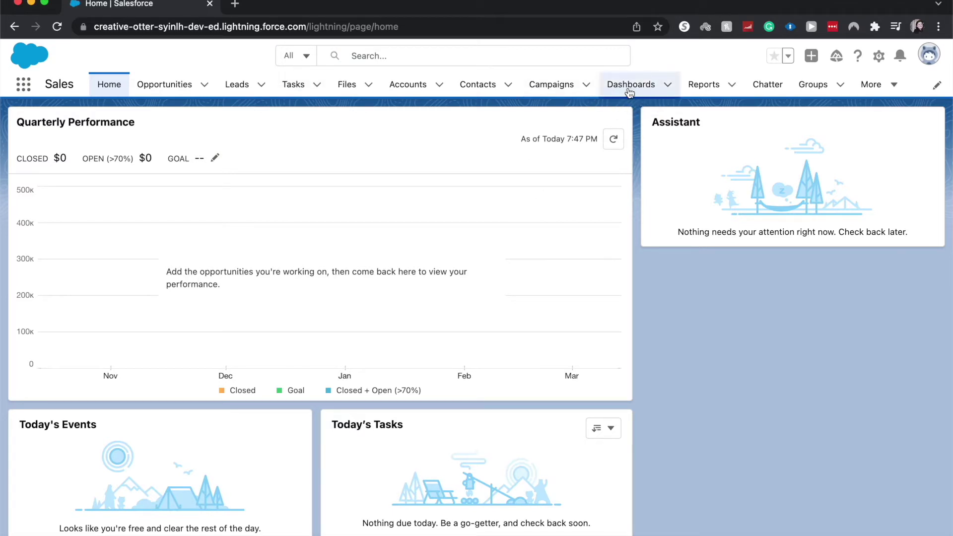
# Search the App Launcher for 'das', go to Dashboards, and open Test Dashboard 2.
pyautogui.click(23, 89)
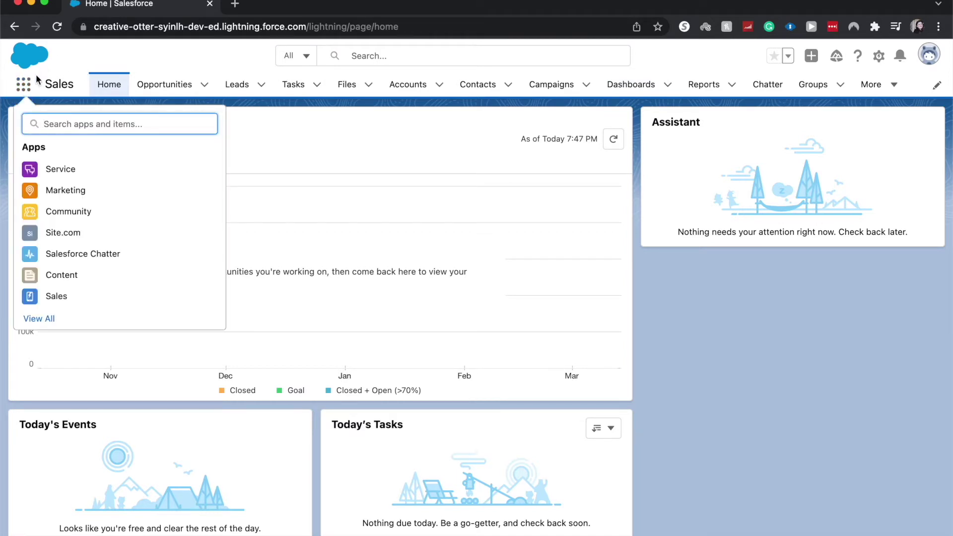
pyautogui.write('das')
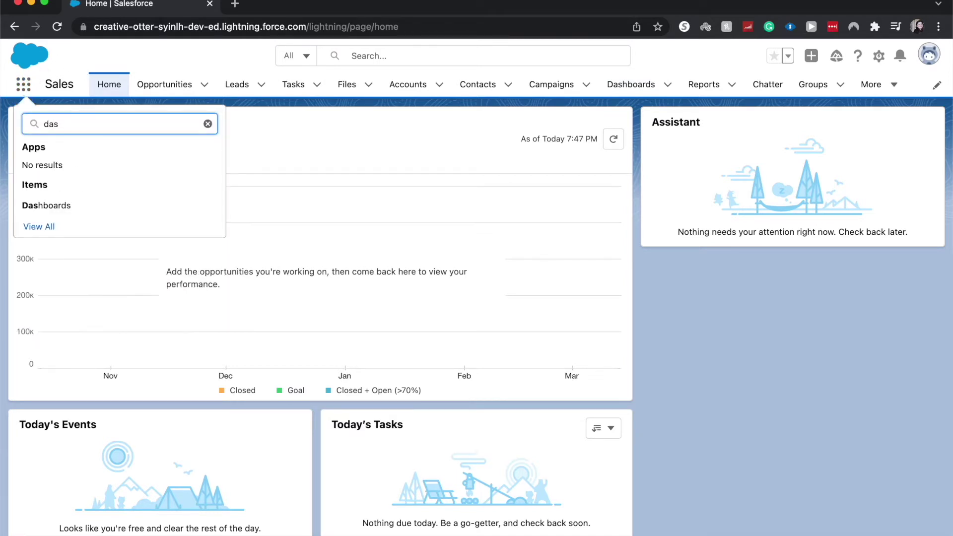
pyautogui.click(29, 205)
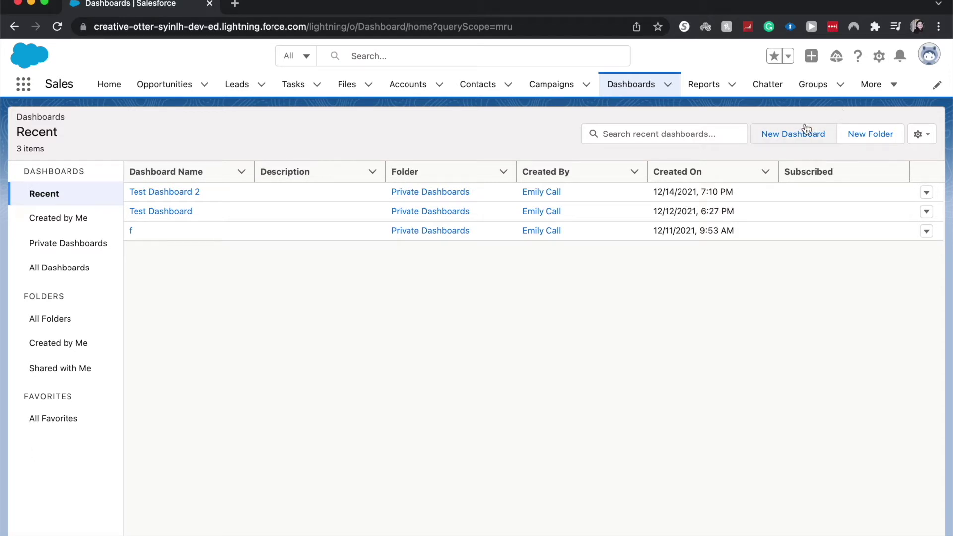
pyautogui.click(171, 197)
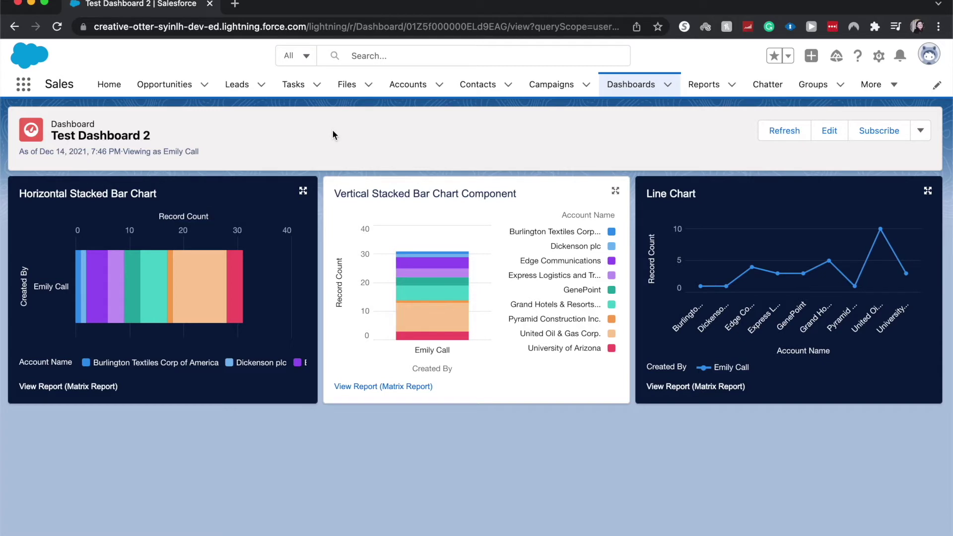
# Edit Test Dashboard 2 and add a new component sourced from Matrix Report.
pyautogui.click(834, 134)
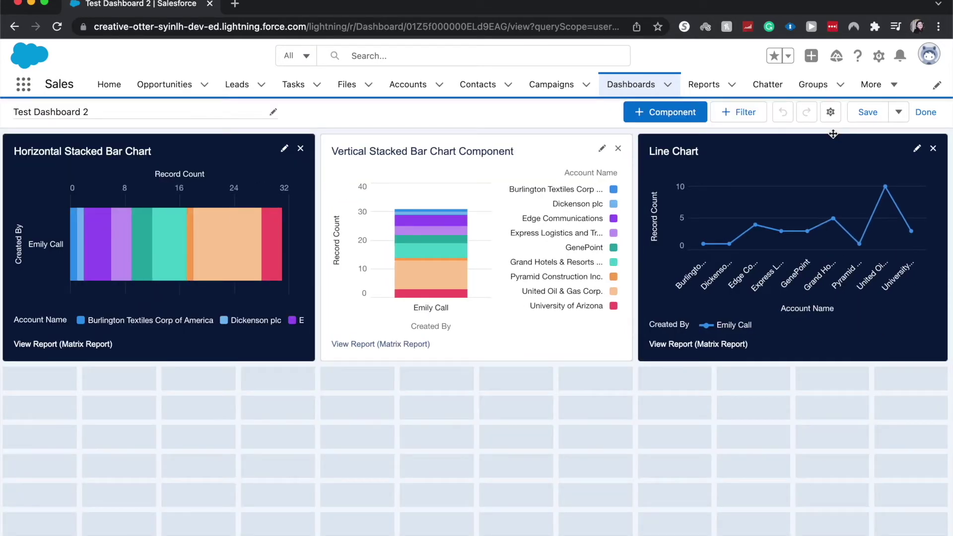
pyautogui.click(632, 117)
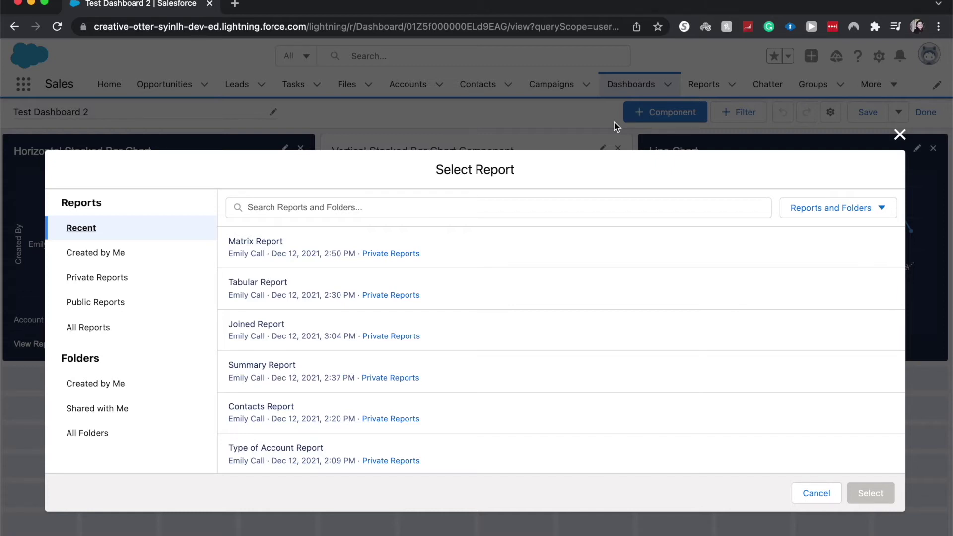
pyautogui.click(725, 240)
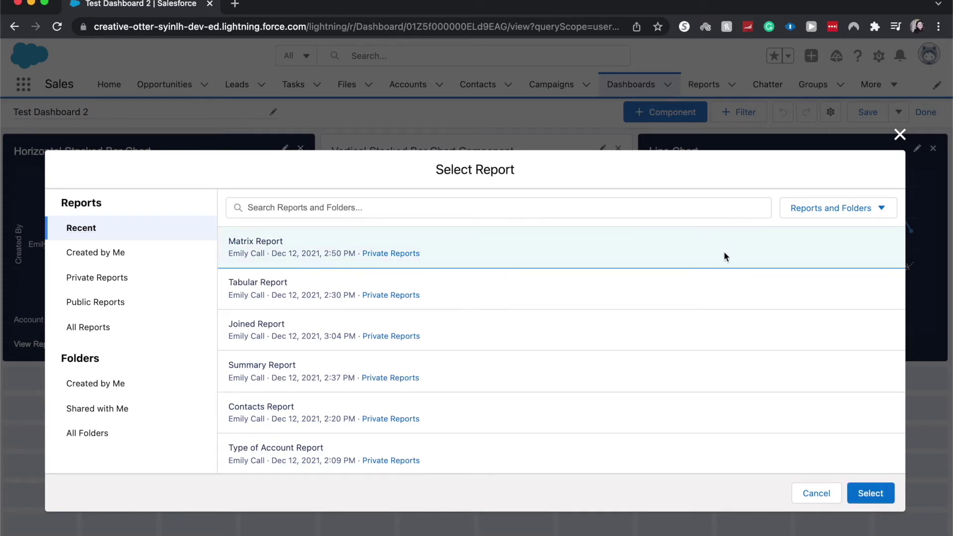
# Confirm Matrix Report and display the component as a Funnel chart with Record Count as its value.
pyautogui.click(871, 492)
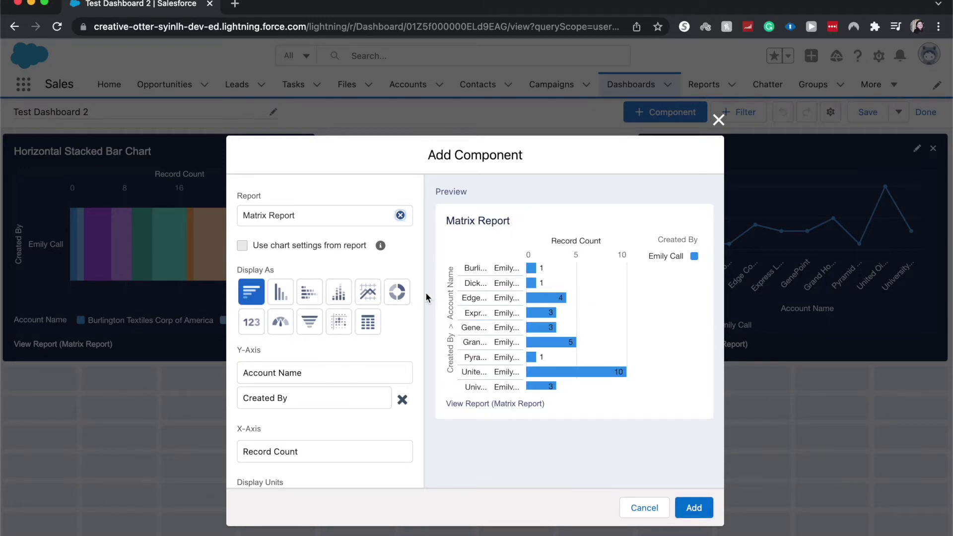
pyautogui.click(315, 319)
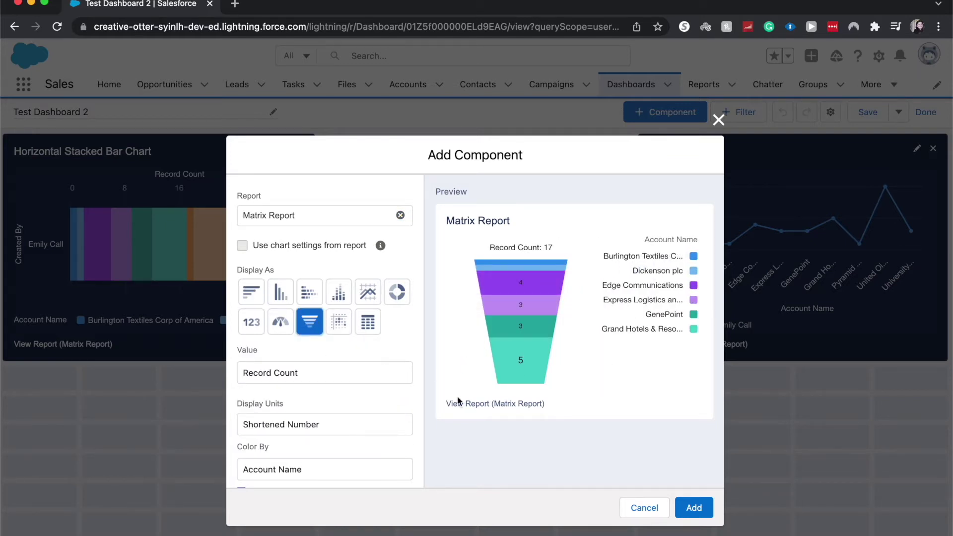
pyautogui.click(356, 375)
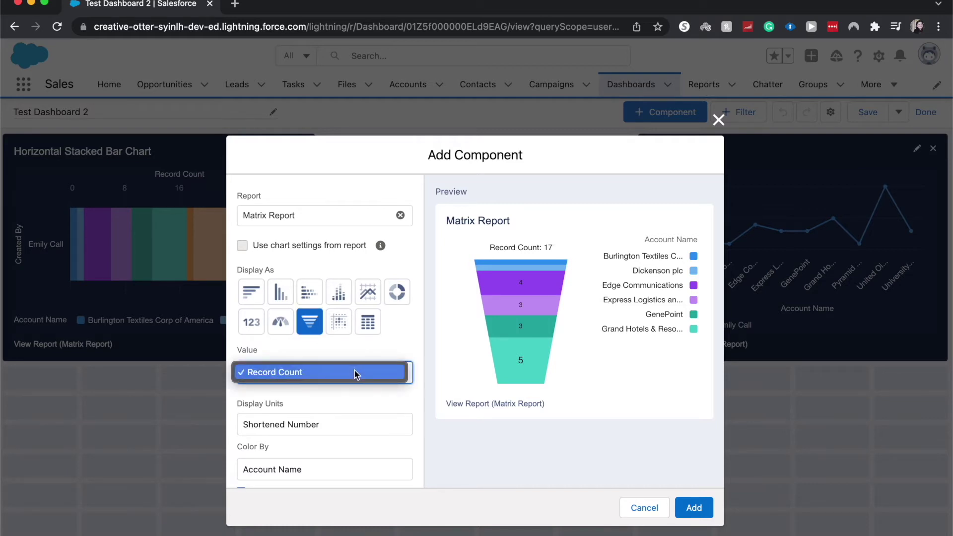
pyautogui.click(356, 378)
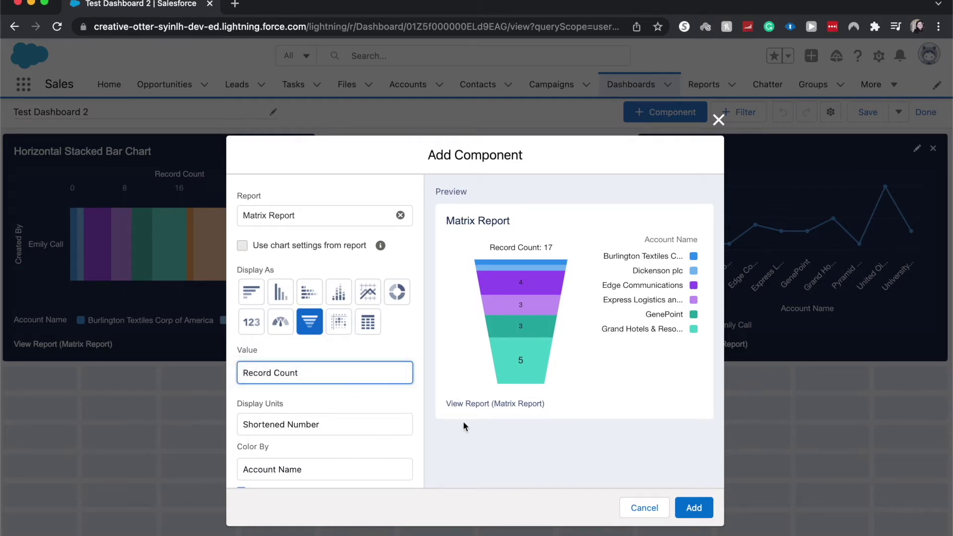
pyautogui.scroll(-5, 362, 360)
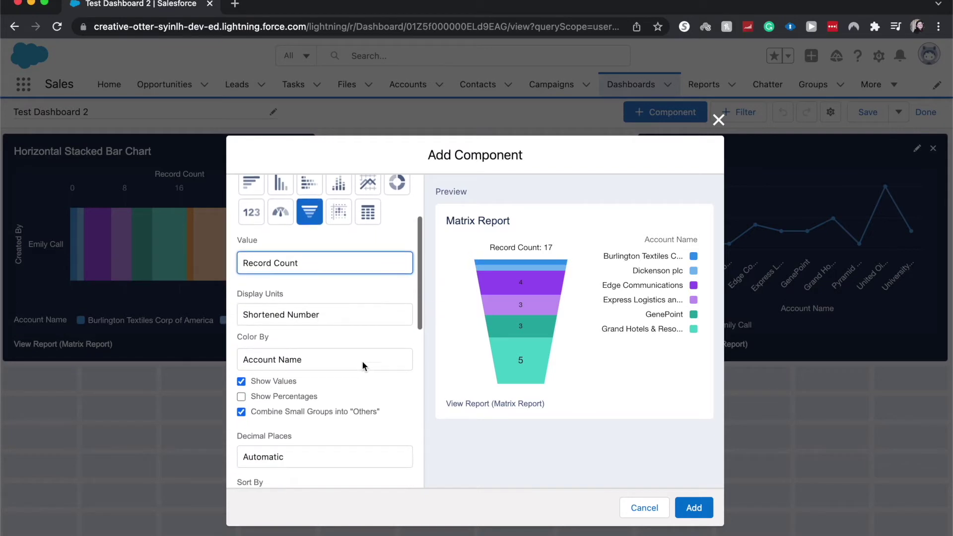
pyautogui.scroll(-1, 363, 366)
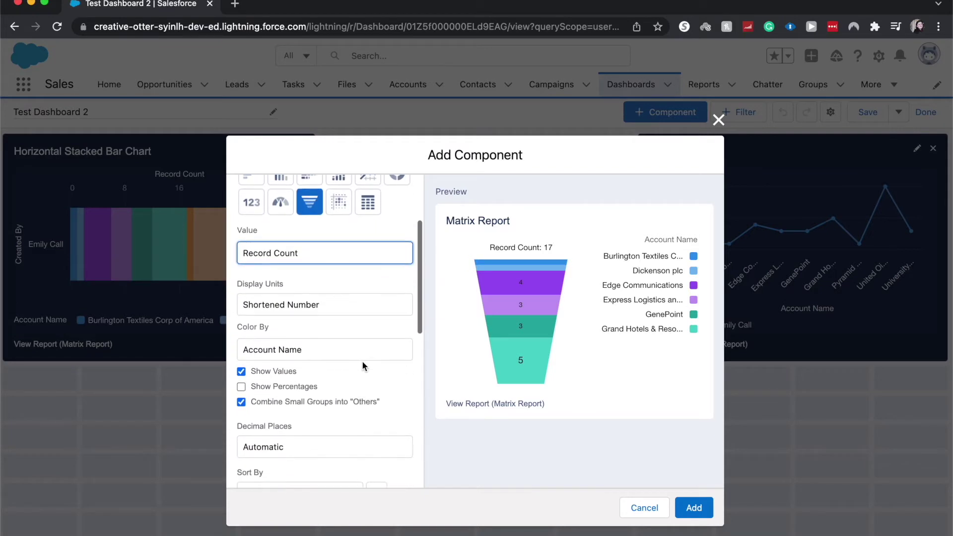
pyautogui.click(337, 305)
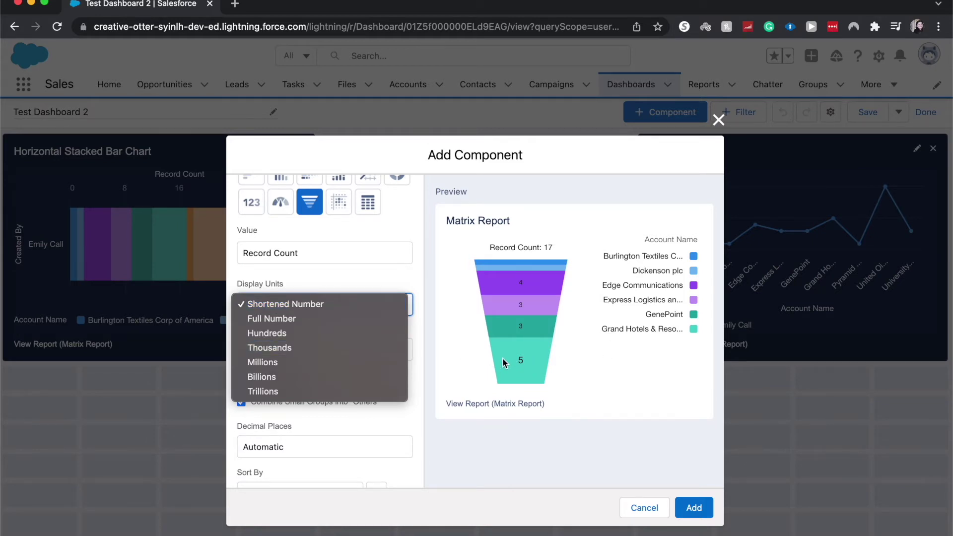
# Keep Shortened Number units, colour the funnel by Account Name, and show percentages.
pyautogui.click(393, 422)
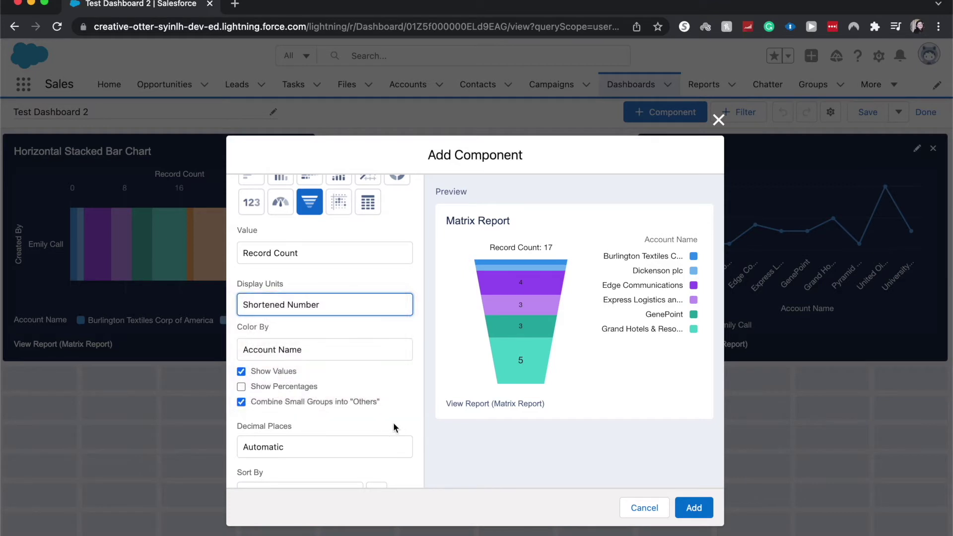
pyautogui.click(387, 348)
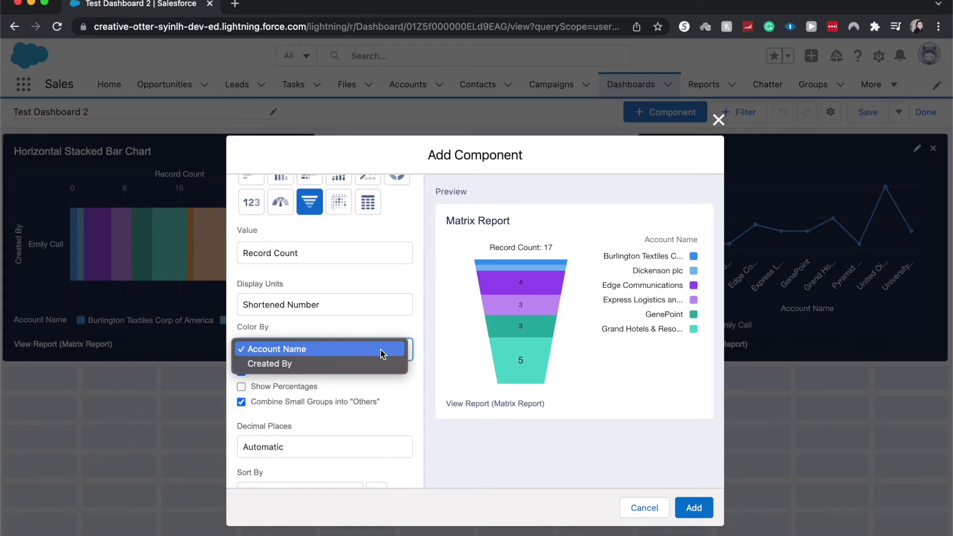
pyautogui.click(379, 365)
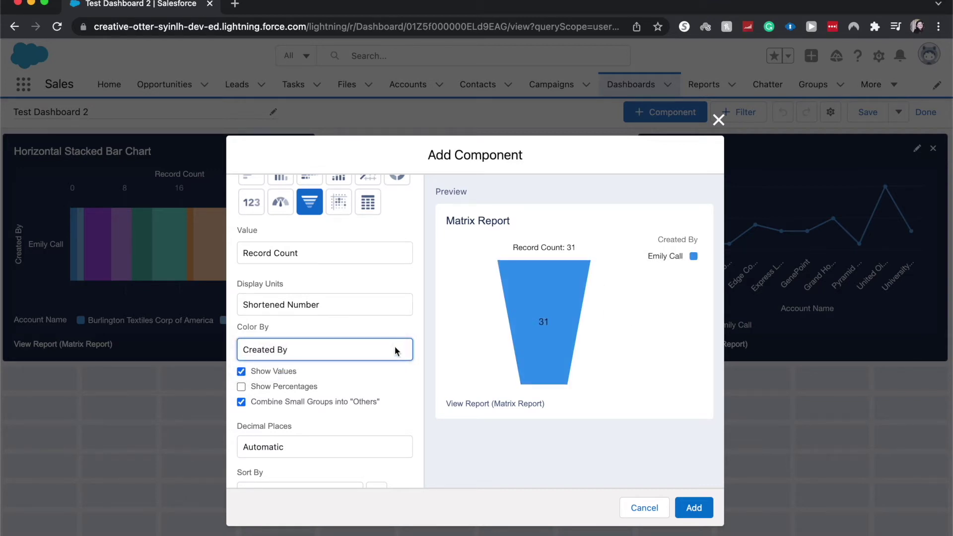
pyautogui.click(395, 347)
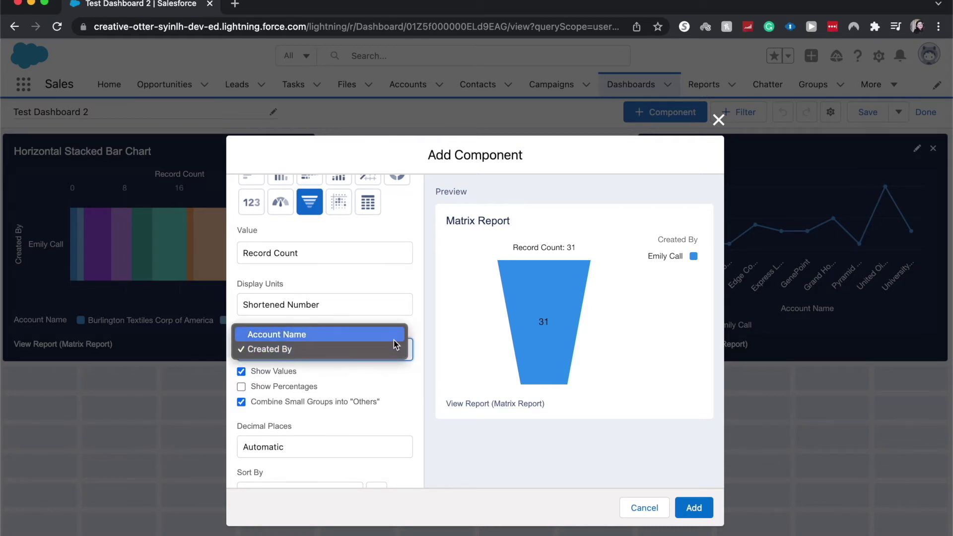
pyautogui.click(395, 339)
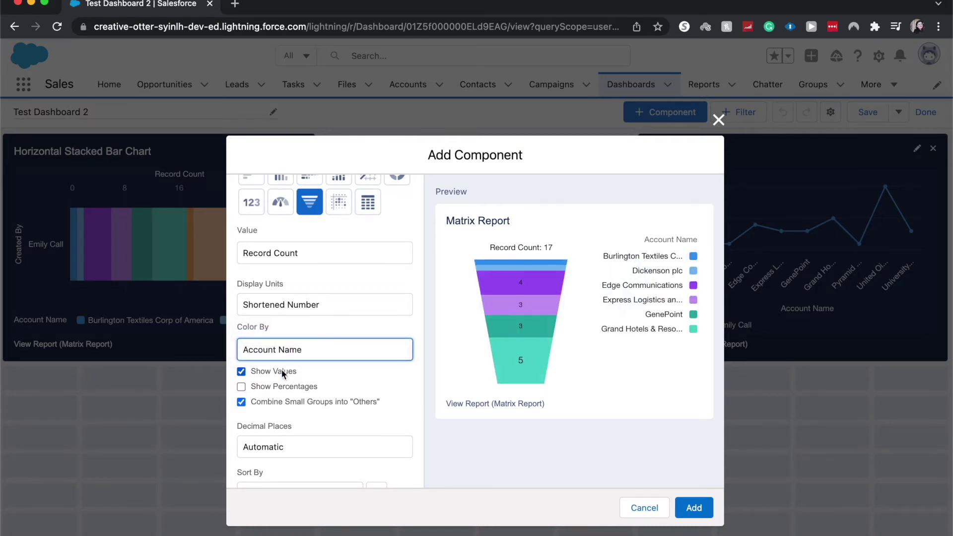
pyautogui.click(284, 383)
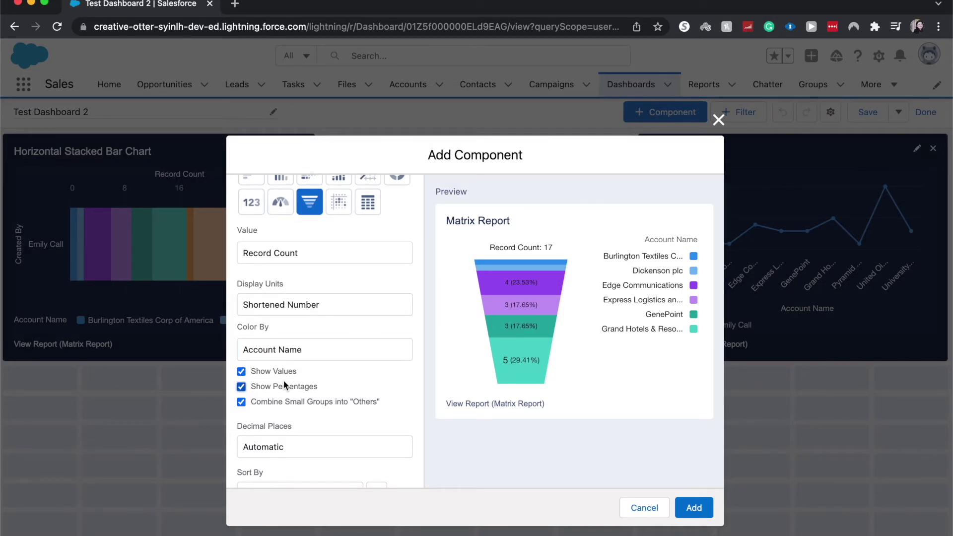
pyautogui.moveTo(517, 362)
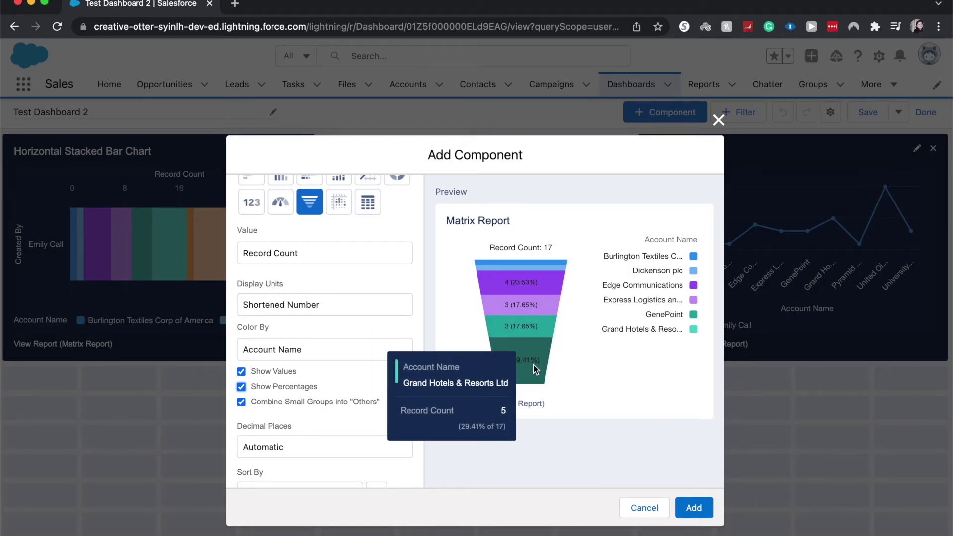
# Keep the funnel's decimal places on Automatic.
pyautogui.scroll(-3, 290, 383)
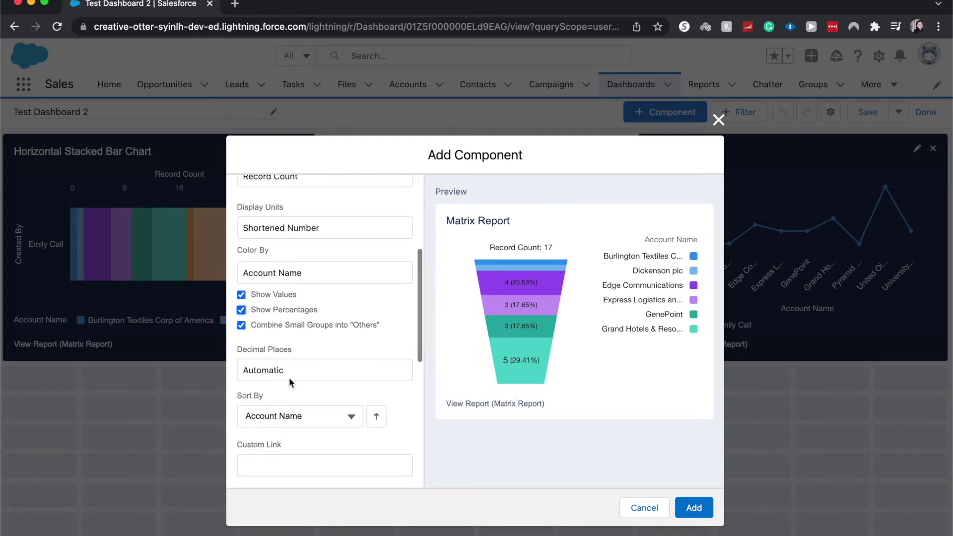
pyautogui.click(278, 370)
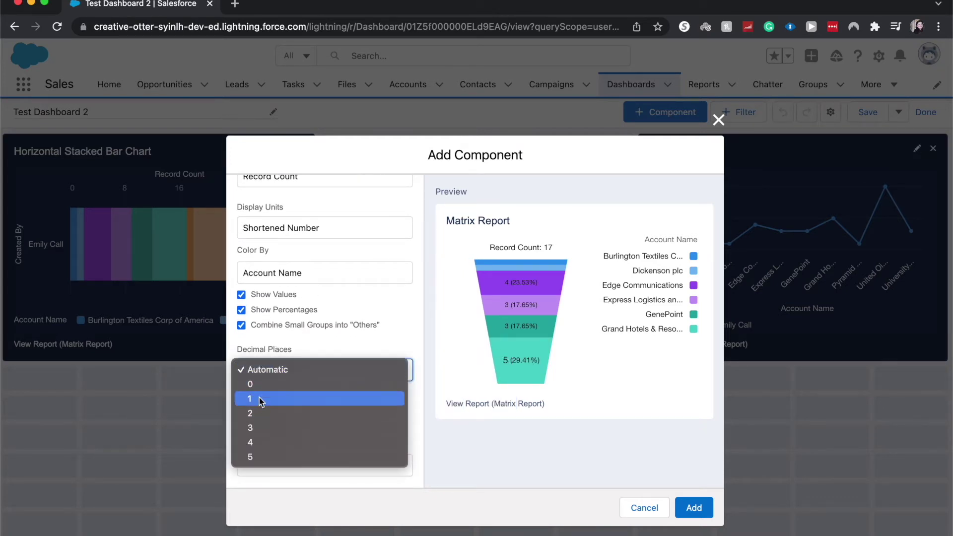
pyautogui.click(300, 342)
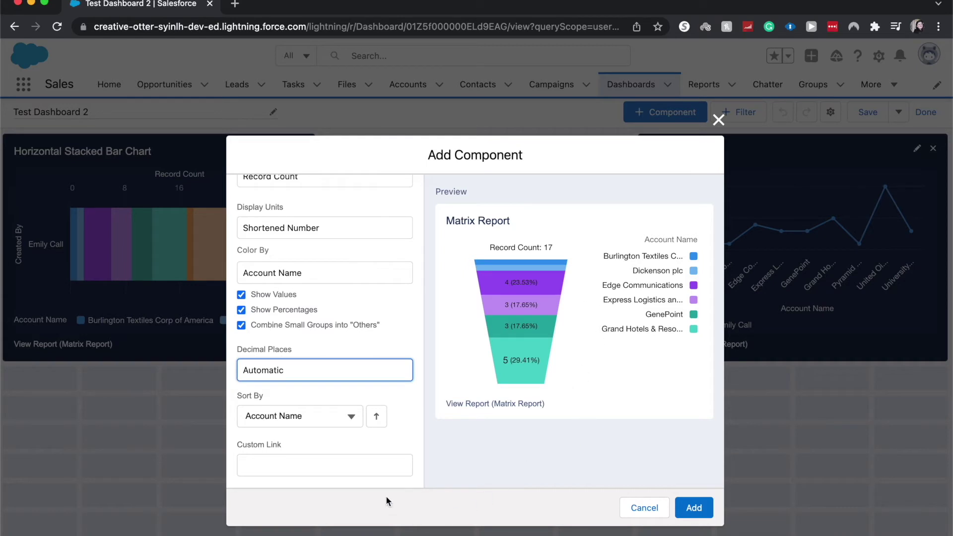
# Sort the funnel values ascending by Account Name.
pyautogui.scroll(-2, 392, 422)
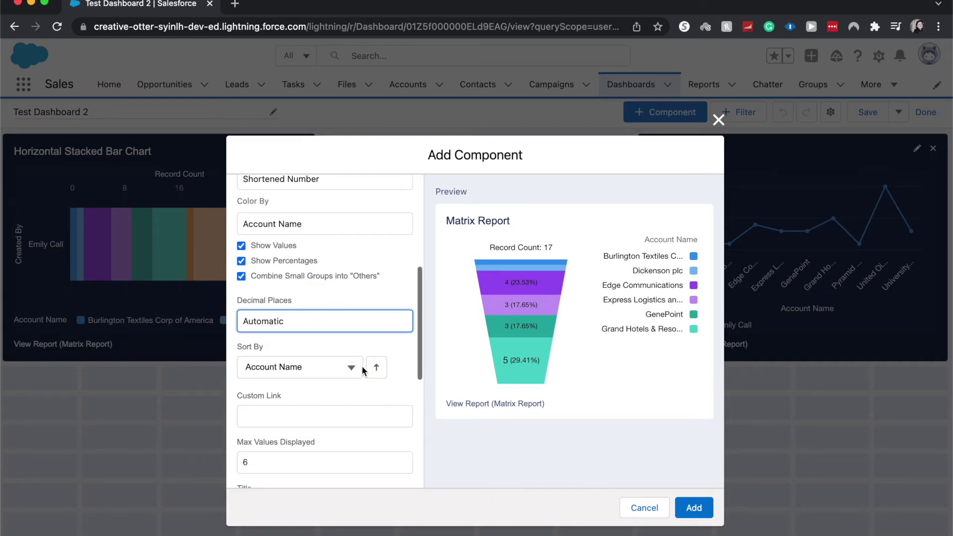
pyautogui.click(377, 368)
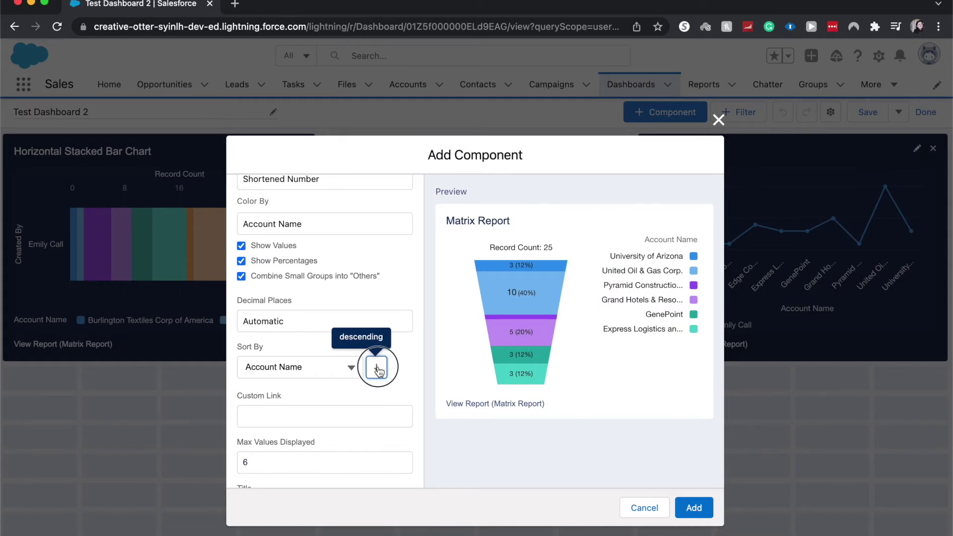
pyautogui.click(377, 368)
pyautogui.click(330, 365)
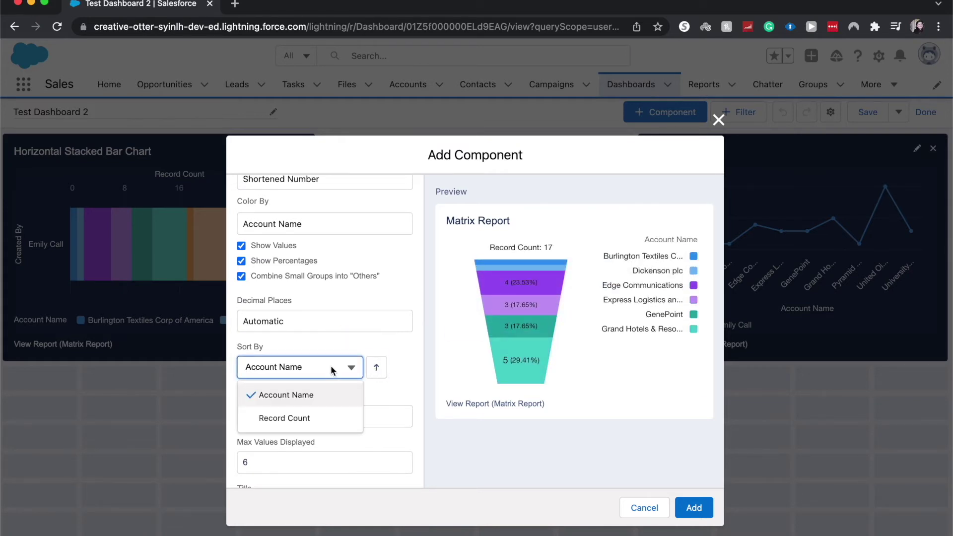
pyautogui.press('Tab')
pyautogui.press('Tab')
pyautogui.scroll(-3, 404, 387)
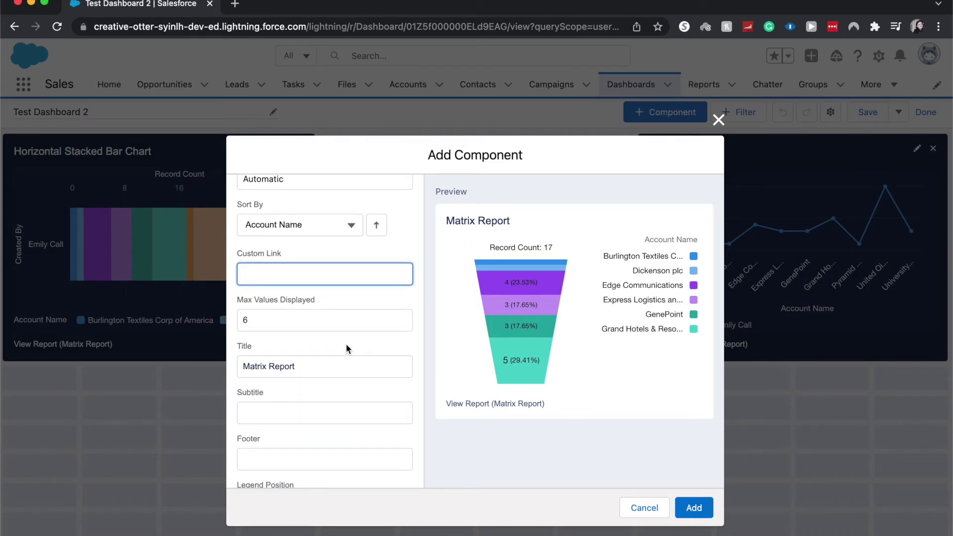
# Replace the component title with 'Funnel Chart'.
pyautogui.tripleClick(341, 364)
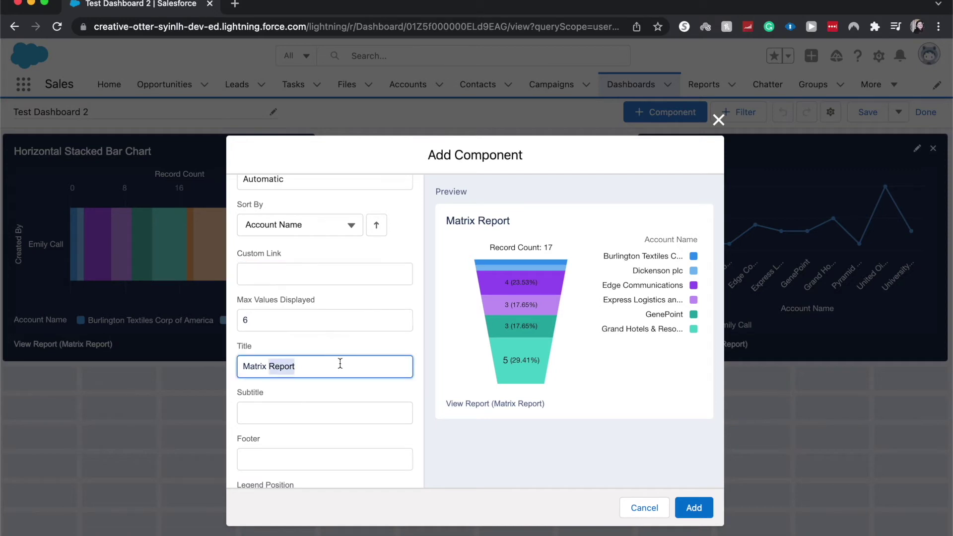
pyautogui.write('Funn')
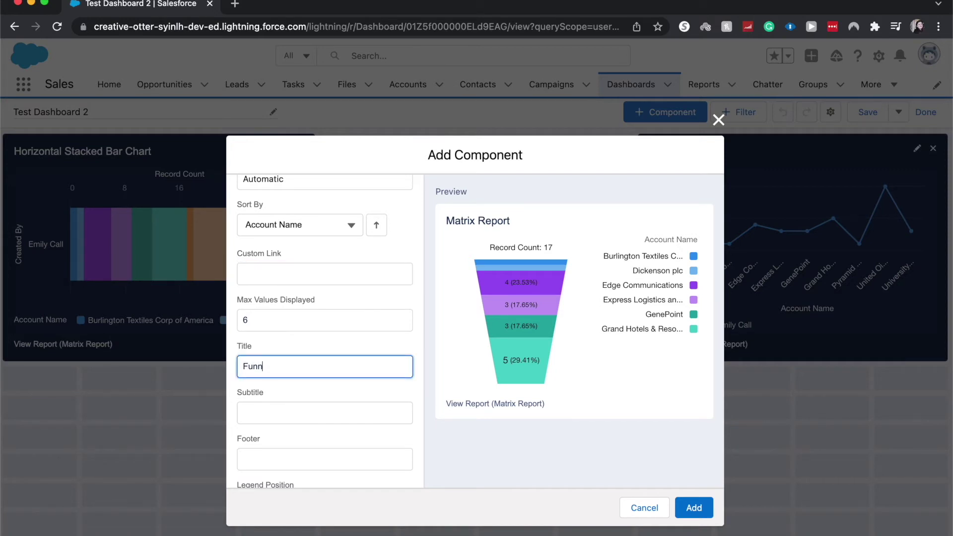
pyautogui.write('el Chart')
pyautogui.press('Tab')
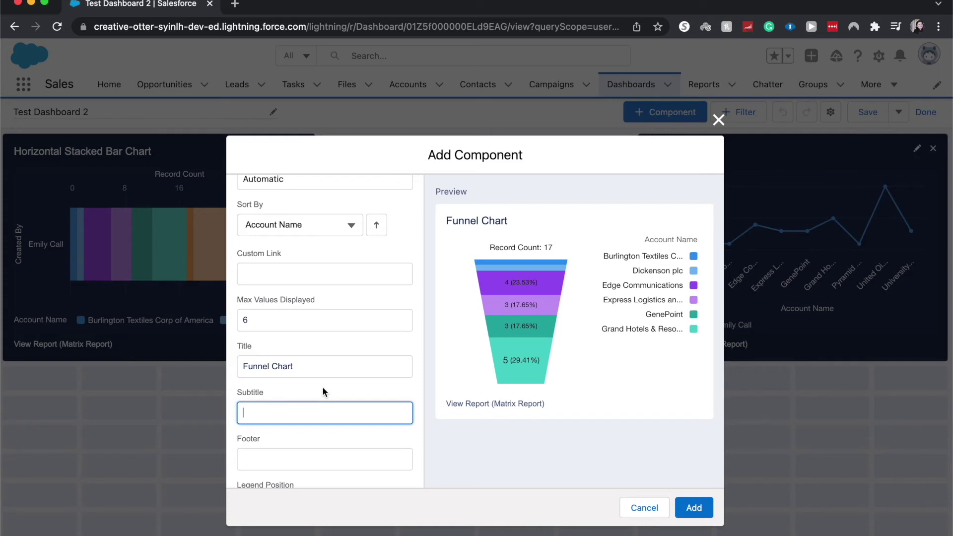
pyautogui.scroll(-3, 323, 392)
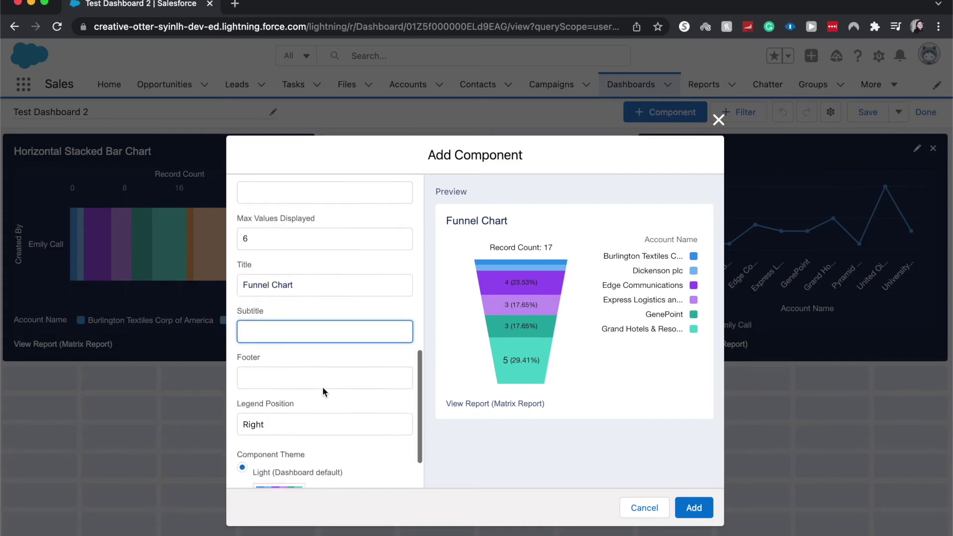
pyautogui.click(291, 418)
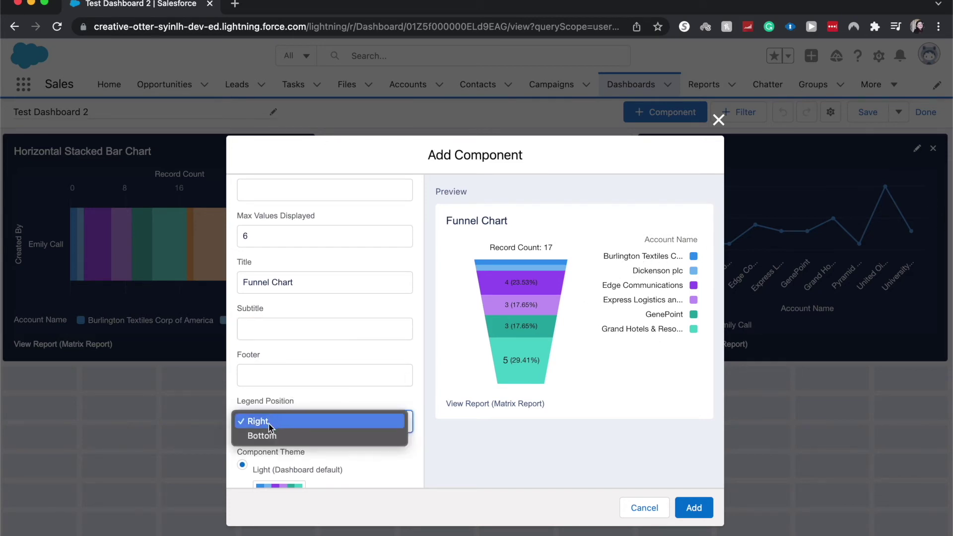
pyautogui.click(252, 435)
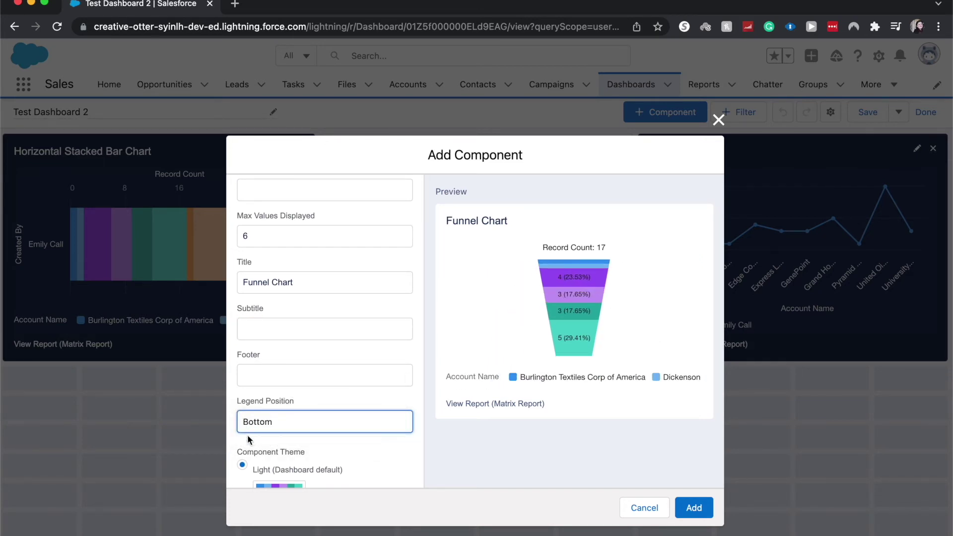
pyautogui.click(255, 430)
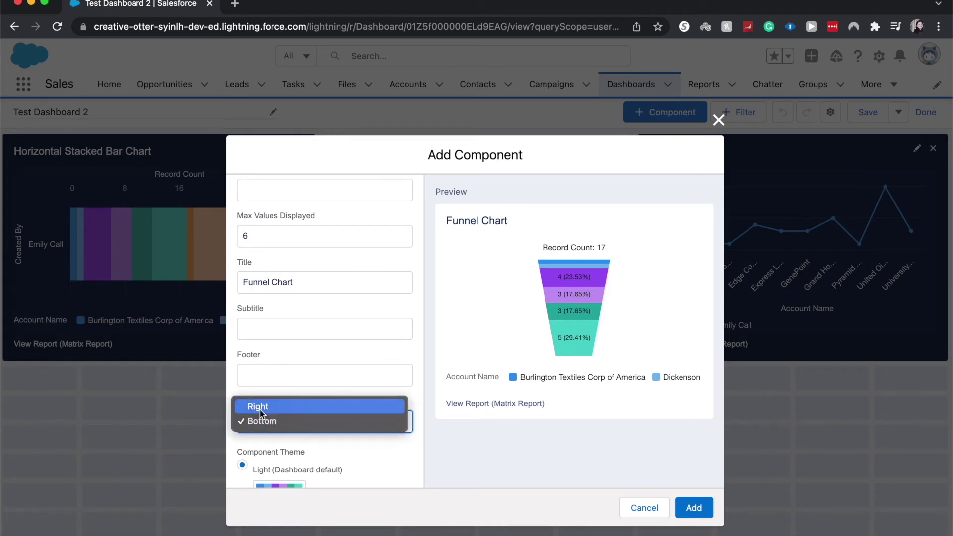
pyautogui.click(260, 408)
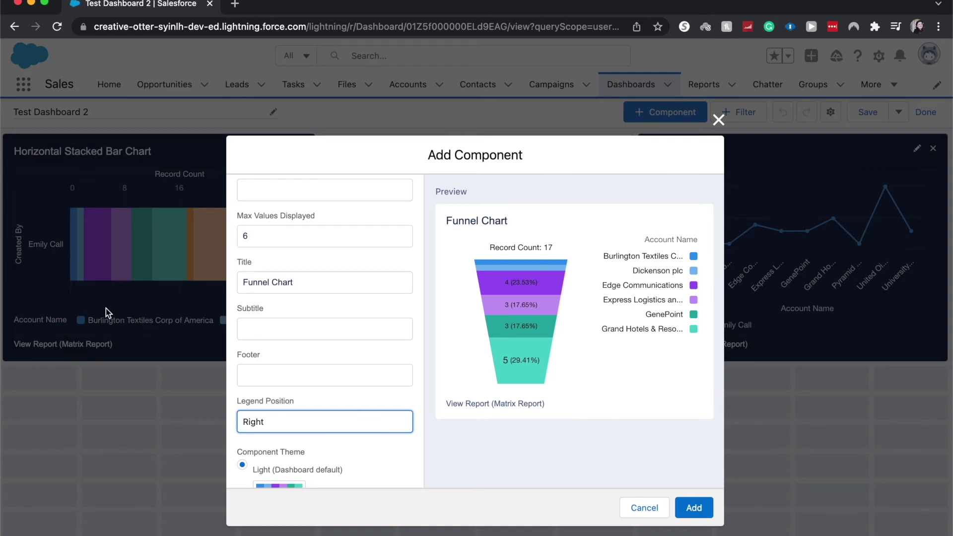
# Add the Funnel Chart component to Test Dashboard 2 and select it on the canvas.
pyautogui.scroll(-1, 273, 454)
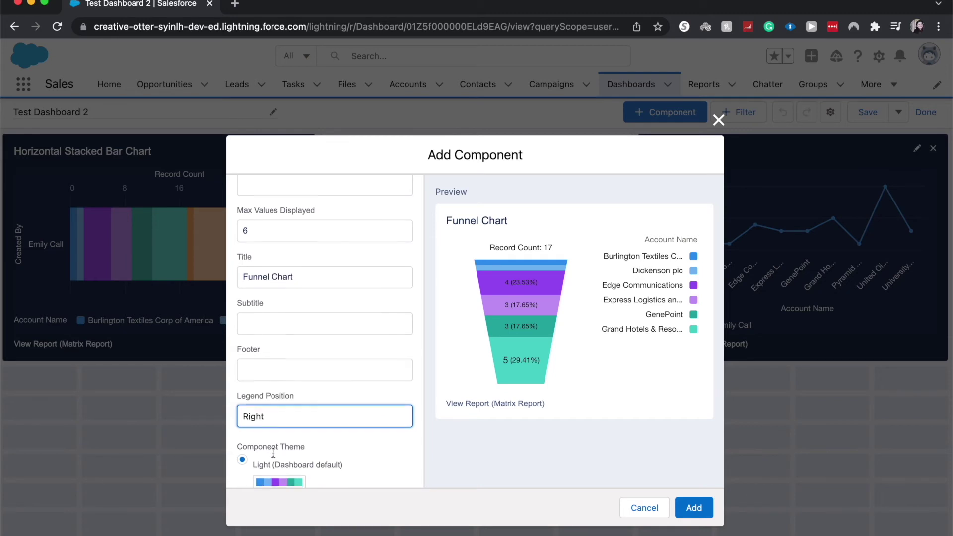
pyautogui.scroll(-3, 273, 454)
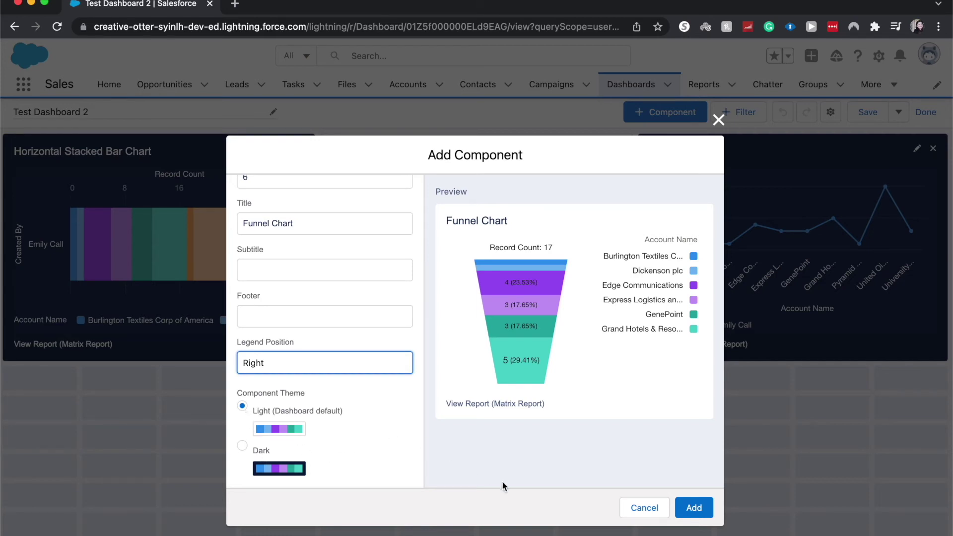
pyautogui.click(694, 508)
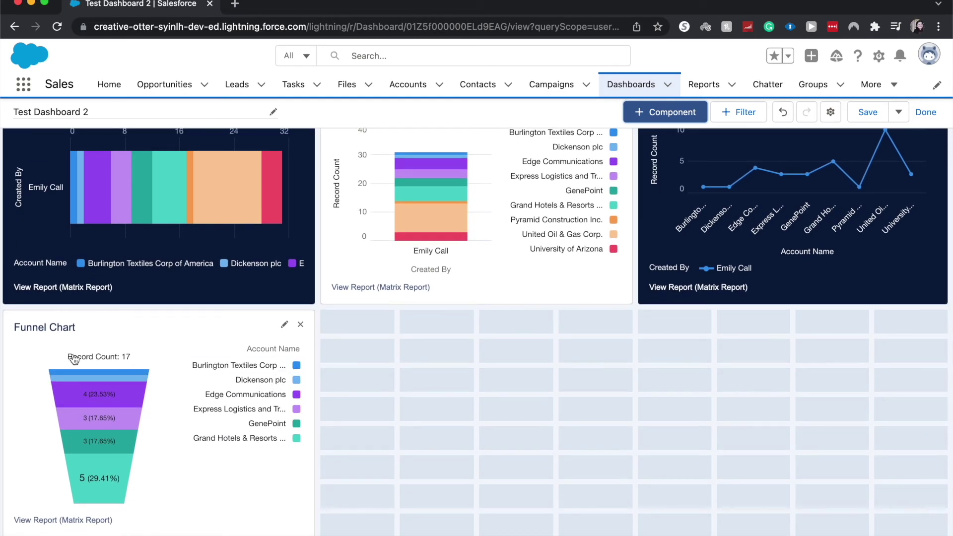
pyautogui.click(76, 358)
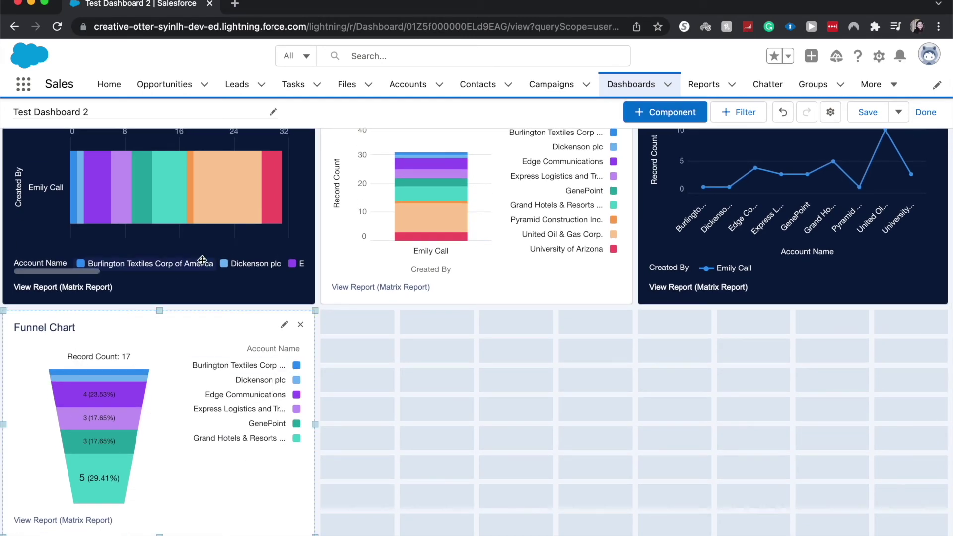
pyautogui.moveTo(14, 314); pyautogui.dragTo(124, 371)
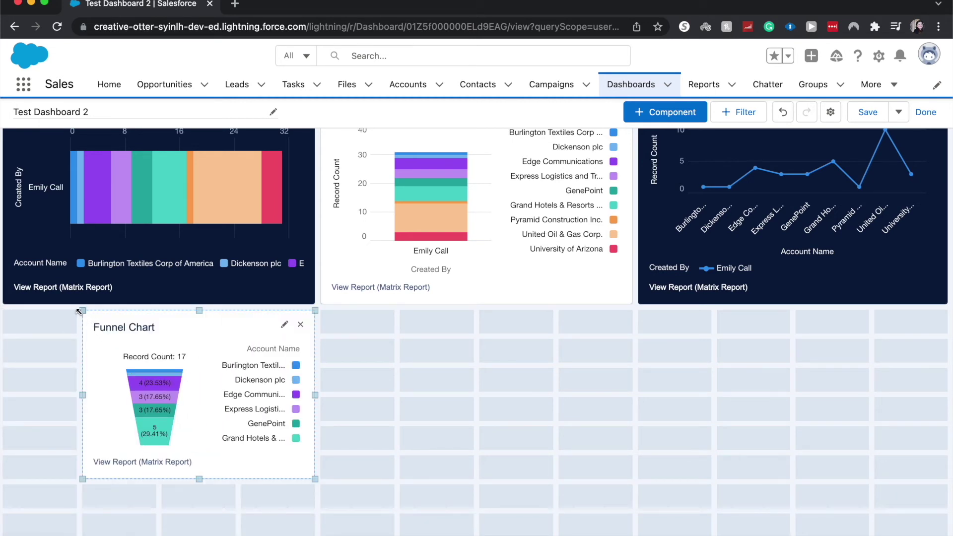
pyautogui.moveTo(80, 311); pyautogui.dragTo(6, 301)
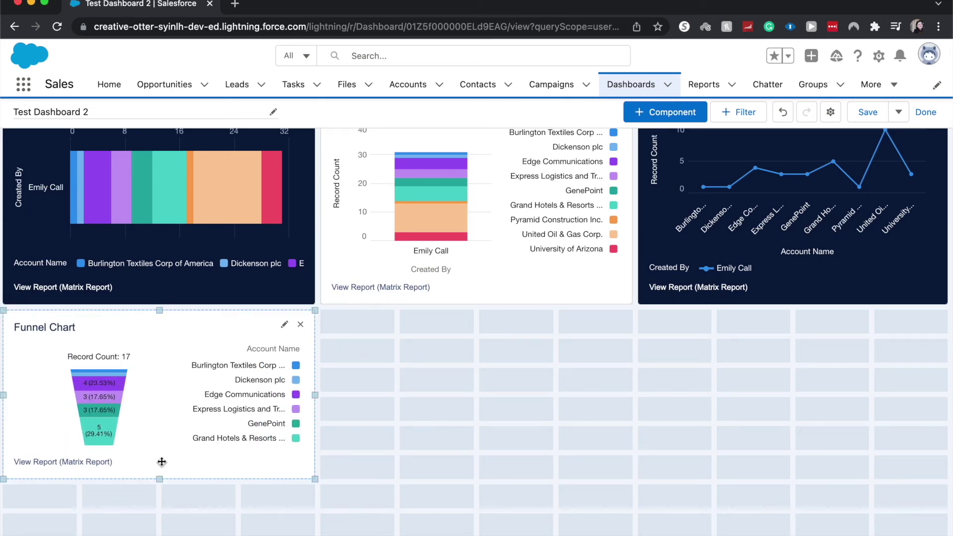
pyautogui.moveTo(160, 478); pyautogui.dragTo(172, 512)
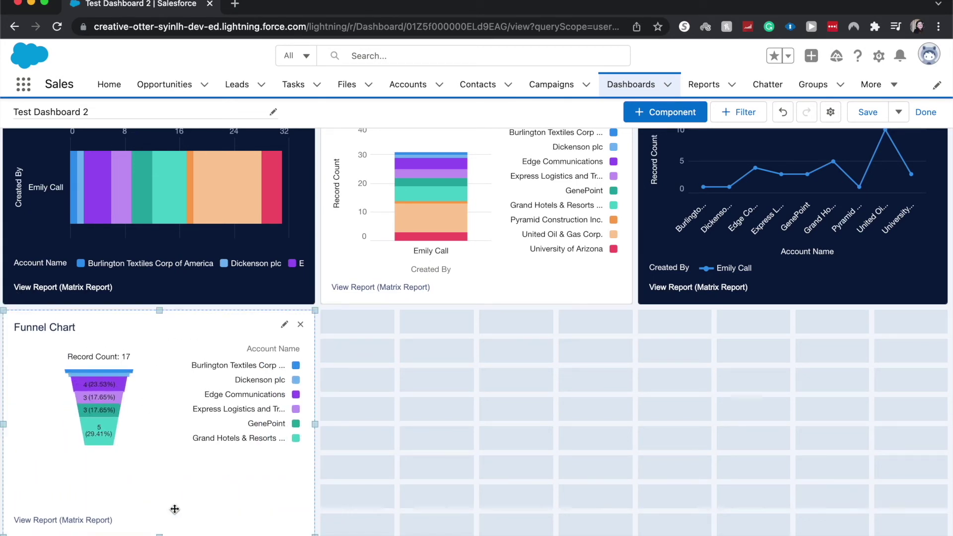
pyautogui.moveTo(330, 426); pyautogui.dragTo(460, 440)
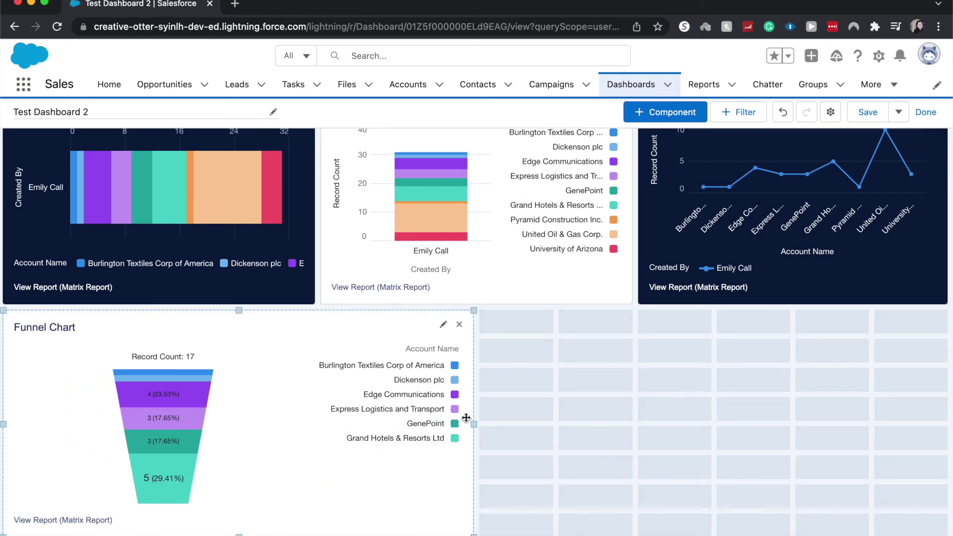
pyautogui.moveTo(473, 420); pyautogui.dragTo(317, 421)
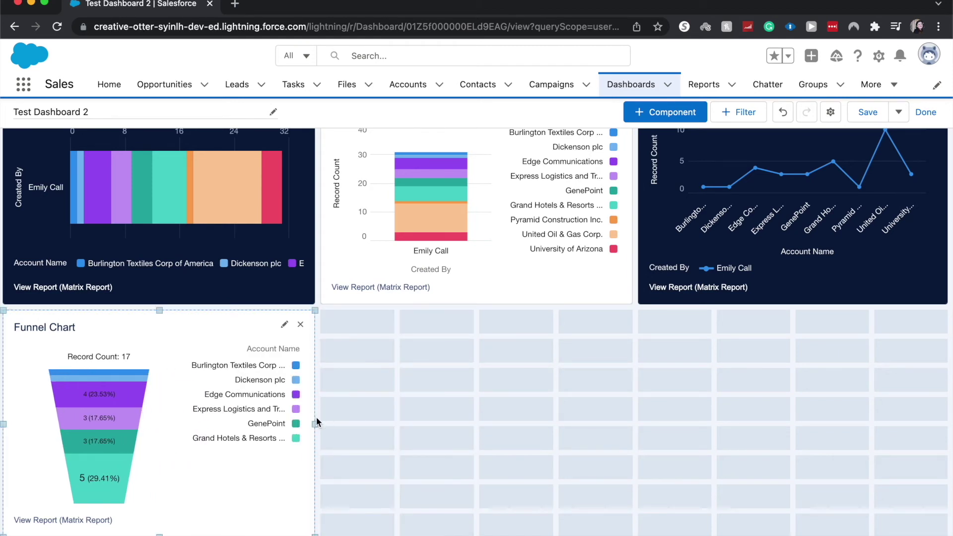
pyautogui.click(864, 111)
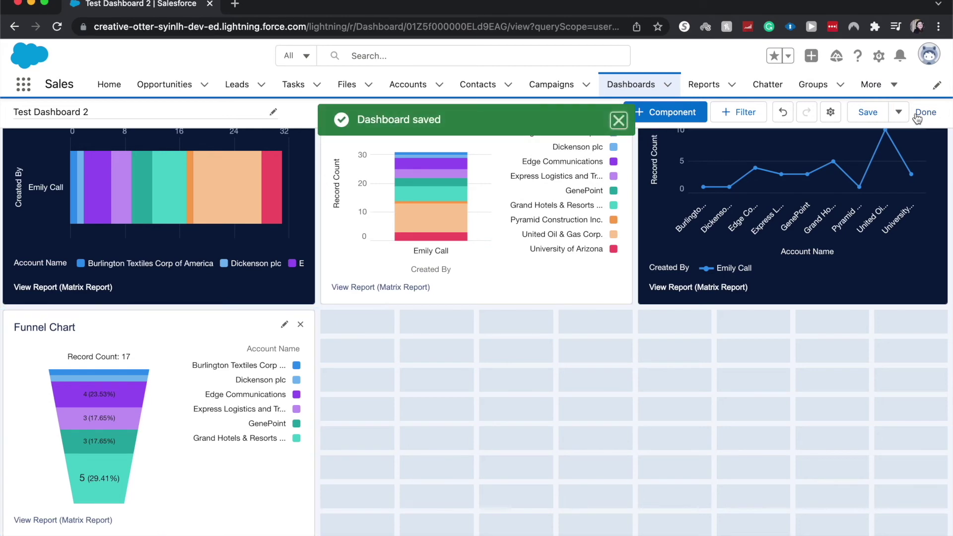
# Finish editing Test Dashboard 2 and refresh its data in view mode.
pyautogui.click(918, 115)
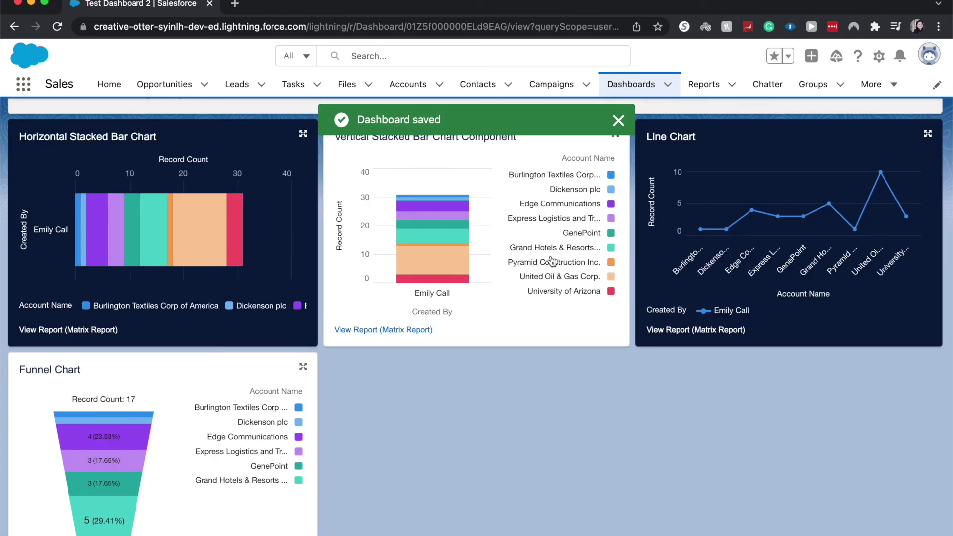
pyautogui.scroll(1, 552, 261)
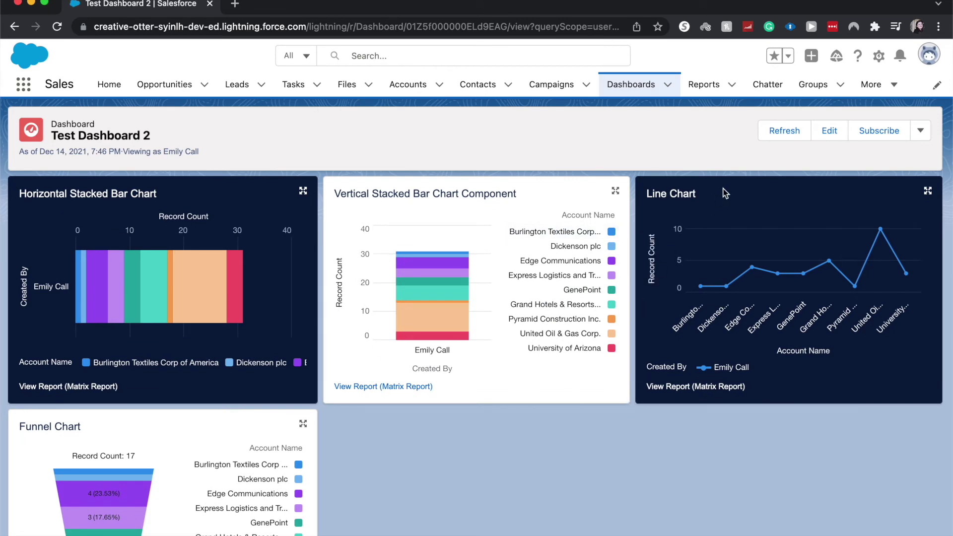
pyautogui.click(794, 129)
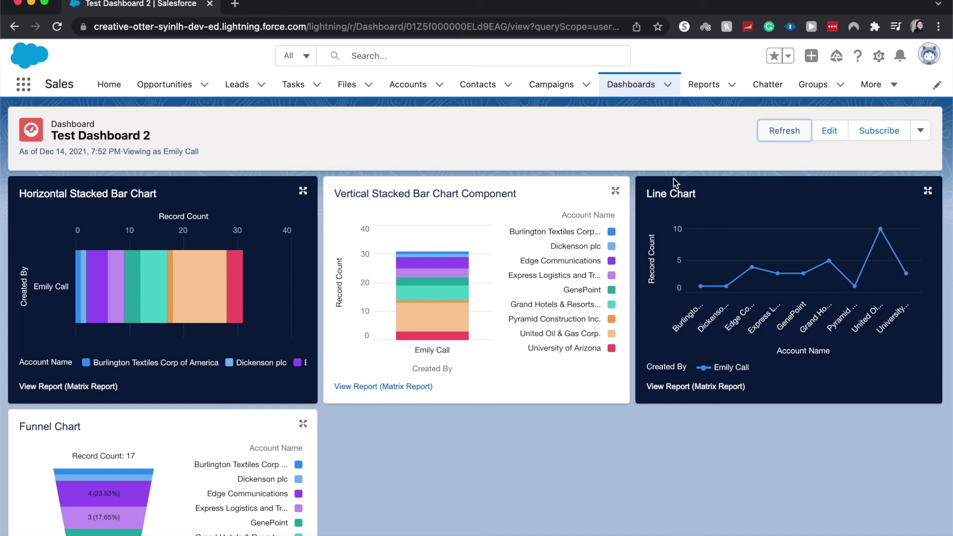
pyautogui.click(922, 131)
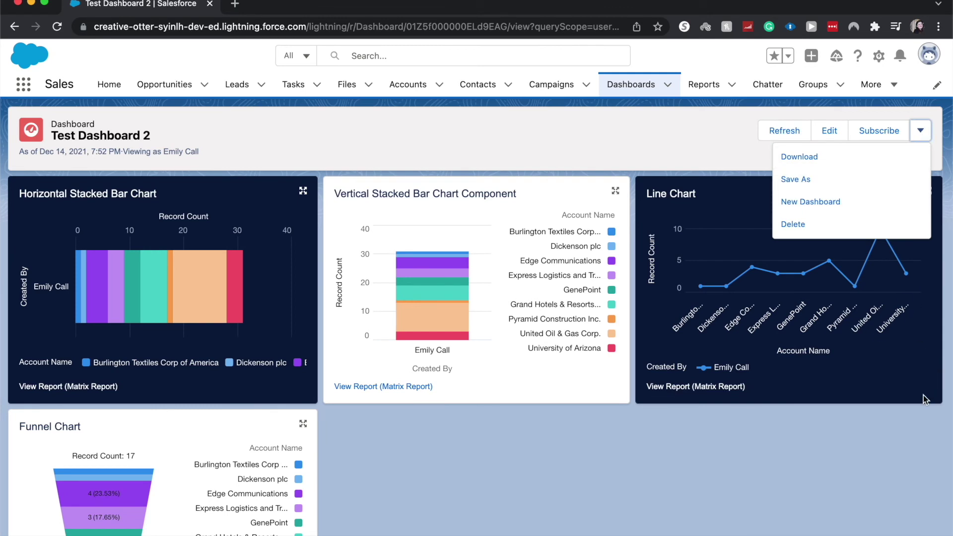
pyautogui.click(850, 479)
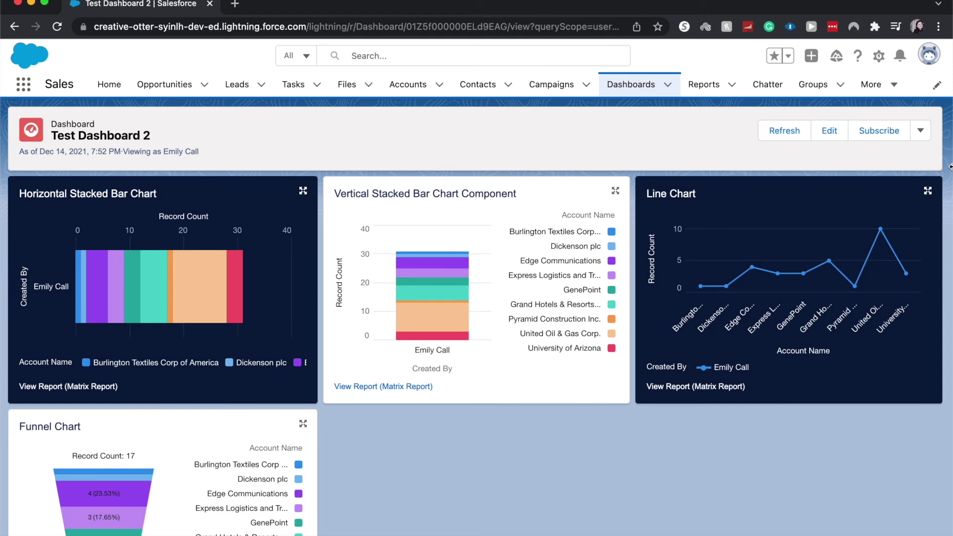
# Scroll down the dashboard to the Funnel Chart's View Report link.
pyautogui.scroll(-3, 243, 422)
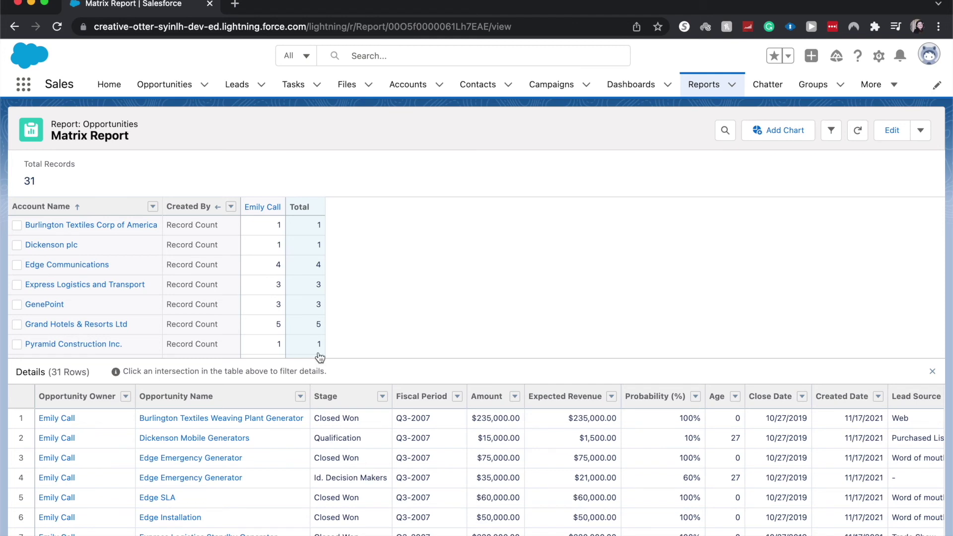
# Return from the Matrix Report to Test Dashboard 2 with the browser's Back button.
pyautogui.click(14, 27)
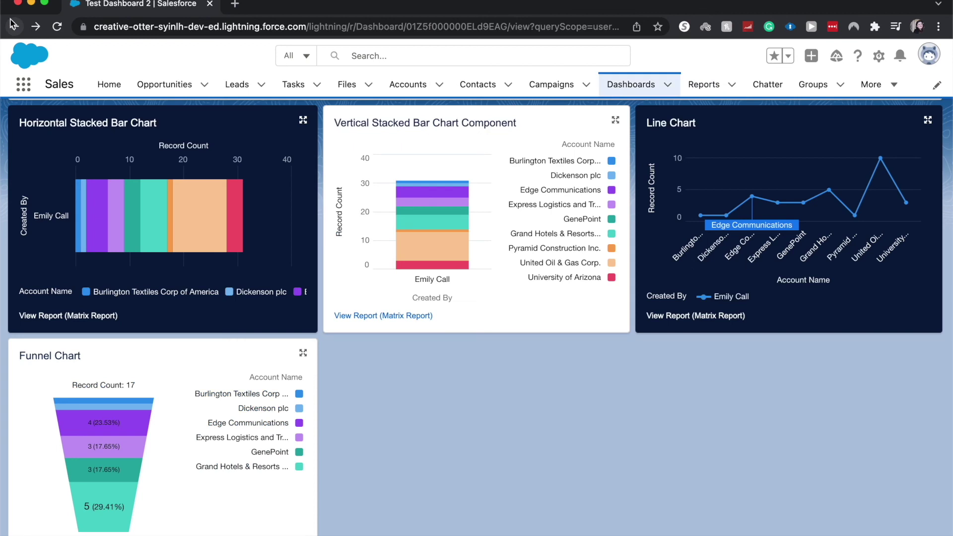